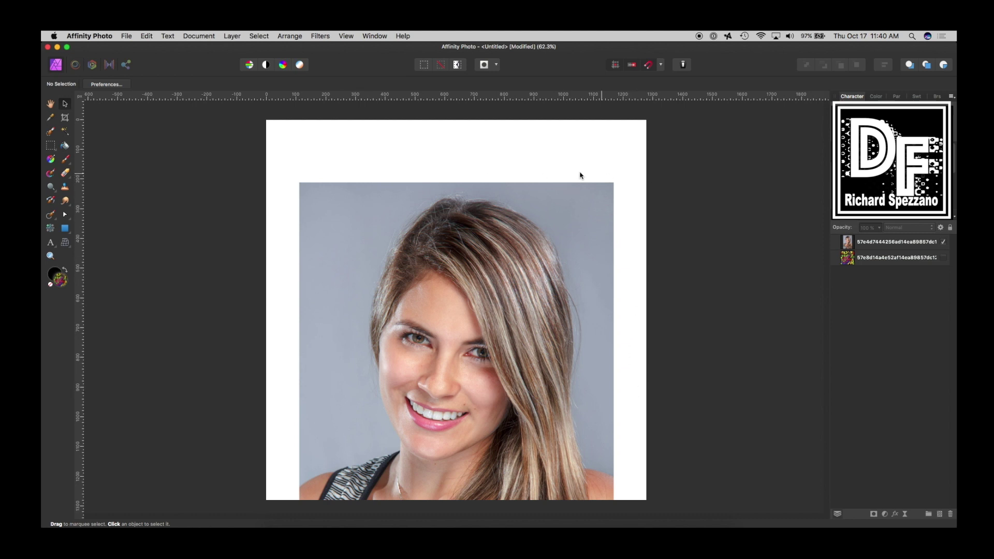
- Convert the portrait photo to curves and drag its top nodes up to the page's top edge
click(340, 206)
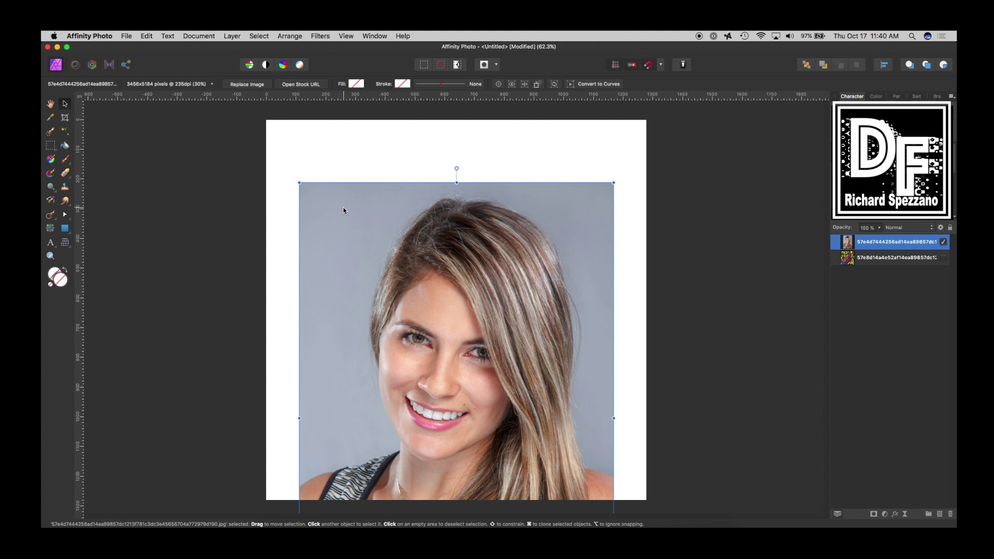
click(609, 85)
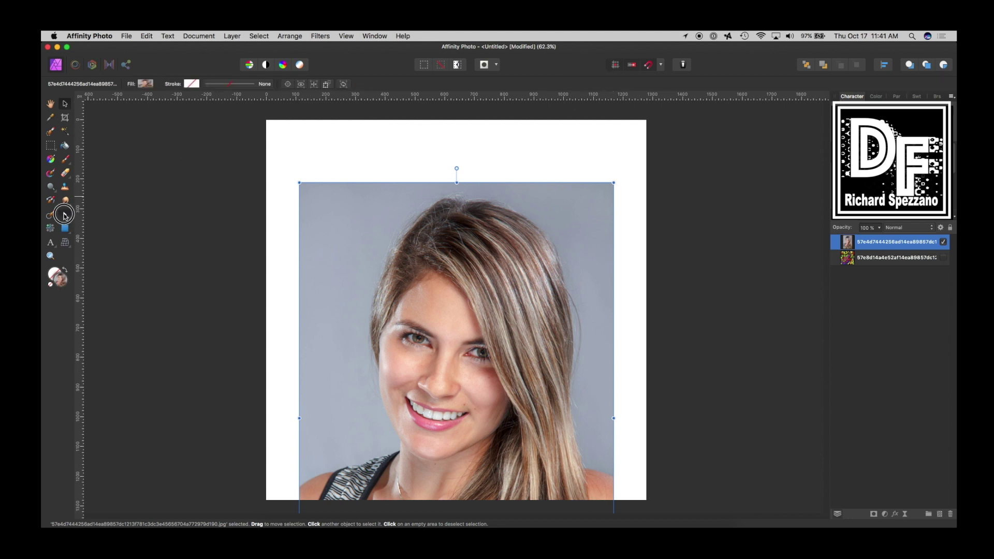
click(65, 216)
click(90, 228)
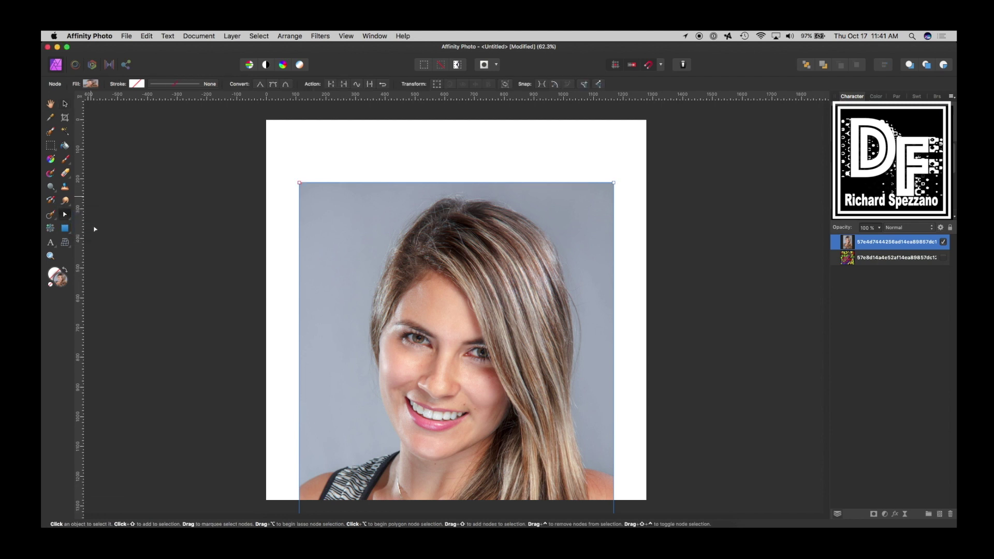
drag(284, 170, 612, 123)
click(65, 103)
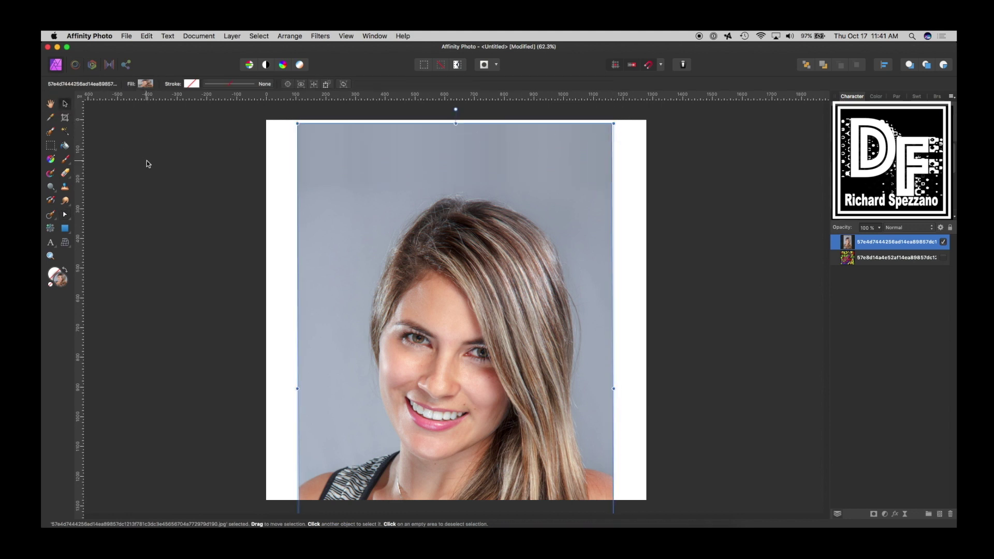
click(148, 164)
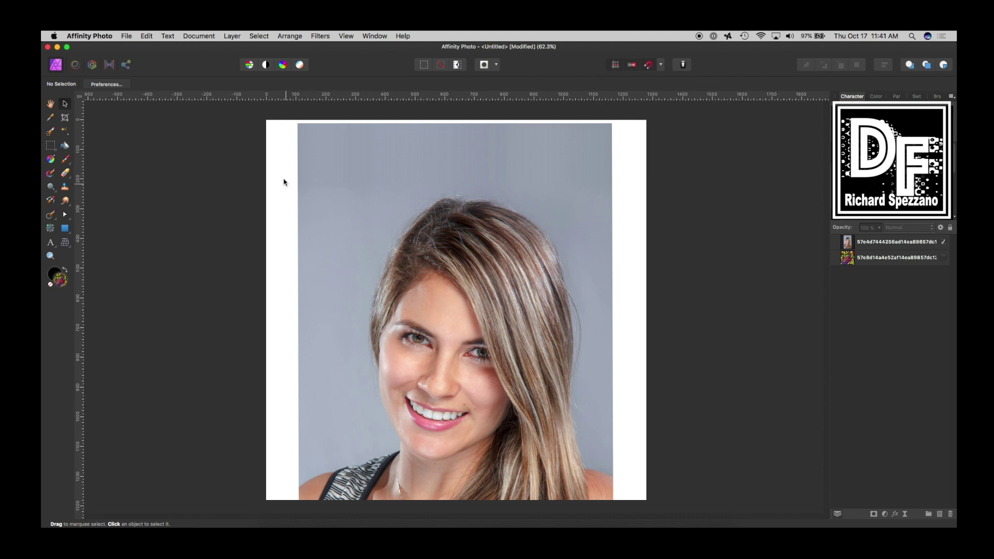
- Zoom out and drag the portrait shape's left and bottom nodes out to the page edges
key(super+minus)
key(super+minus)
key(super+minus)
key(super+minus)
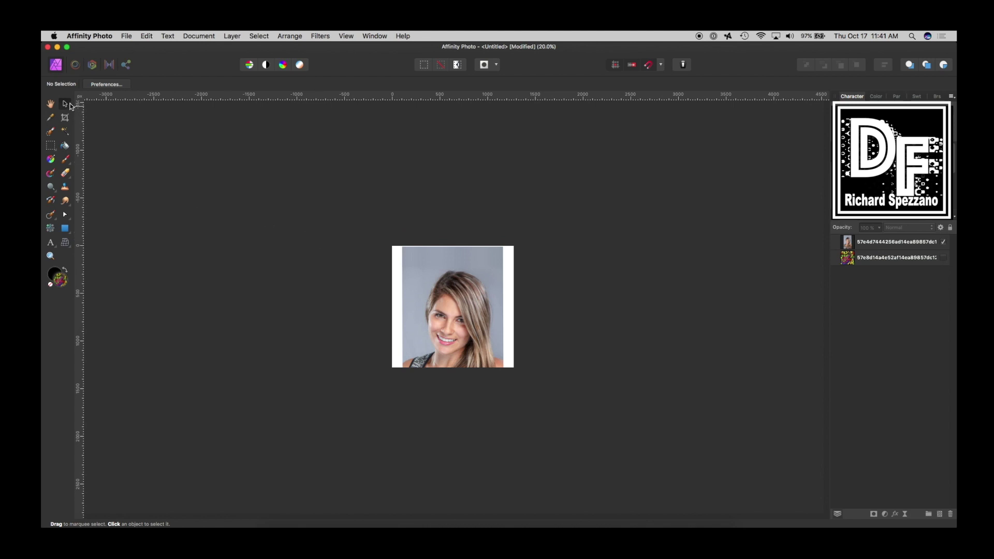
click(436, 277)
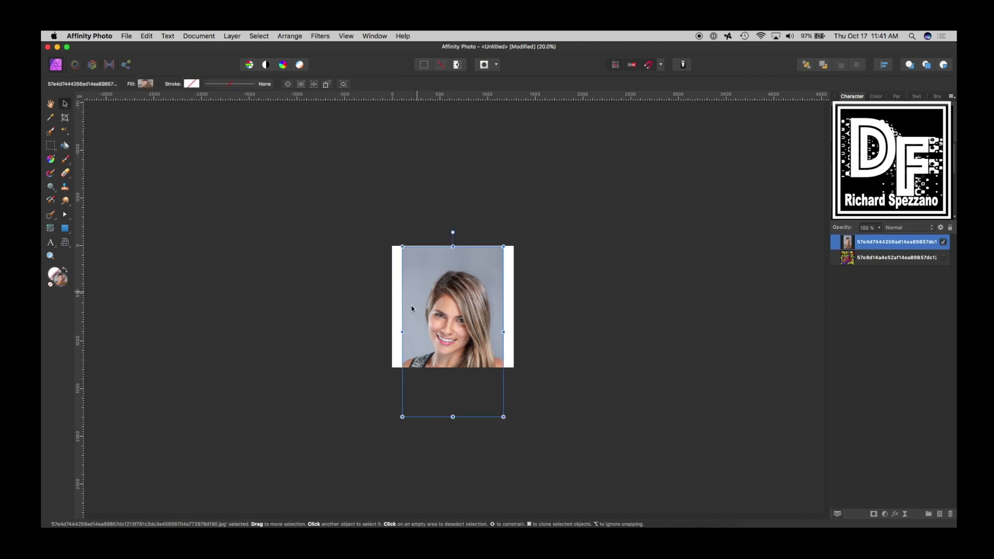
click(65, 214)
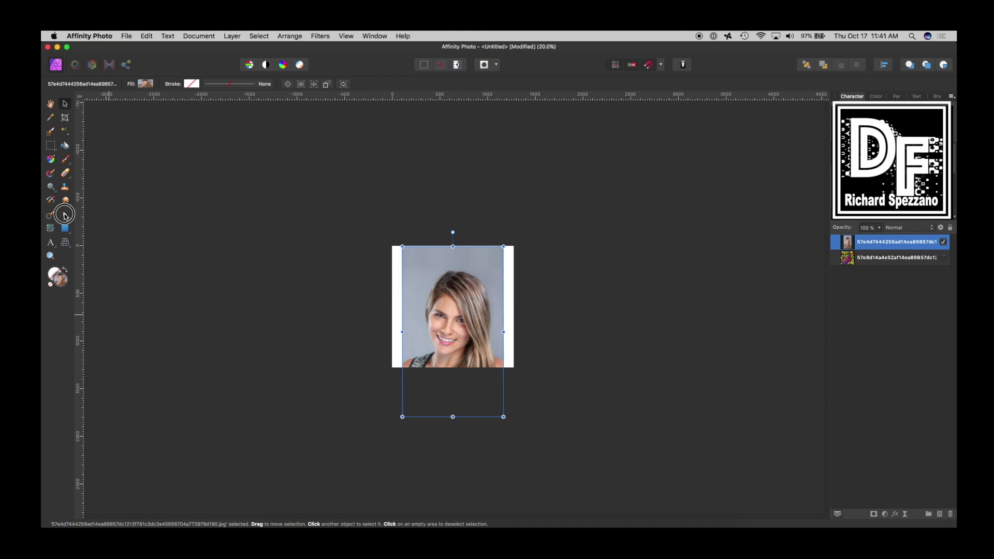
click(395, 433)
drag(395, 433, 396, 245)
drag(542, 234, 500, 434)
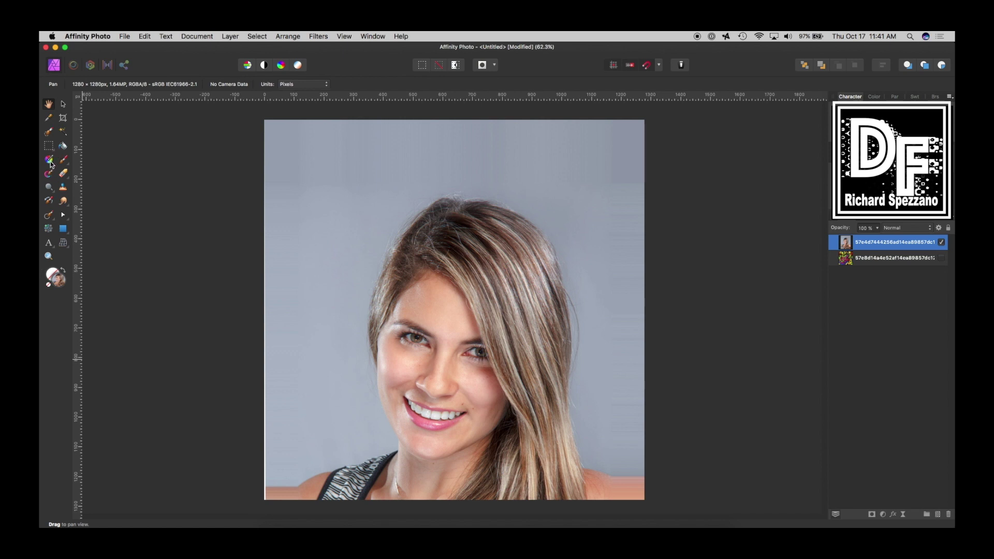
- With an enlarged Clone Brush, clone grey backdrop over the lower-left white strip and lower-right shoulder
click(62, 187)
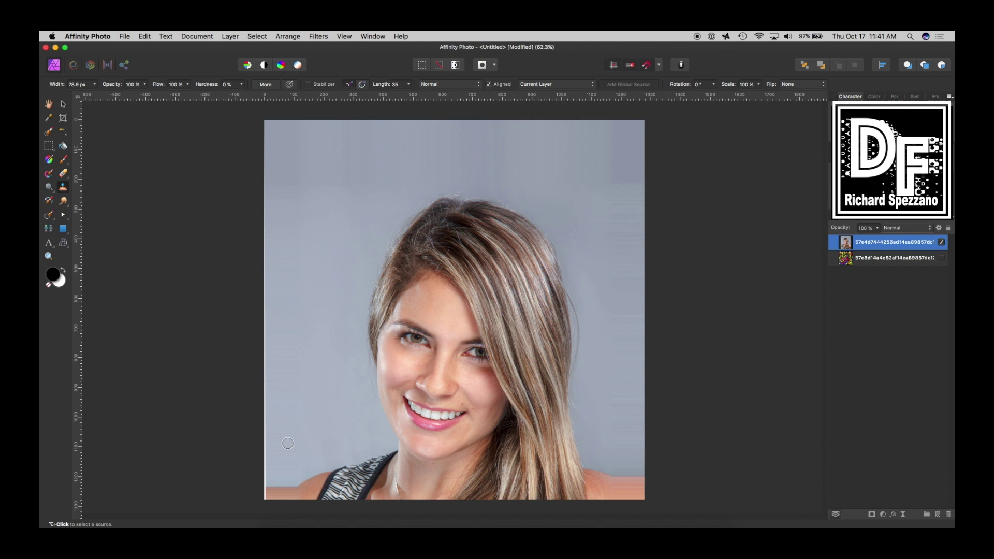
key(bracketright)
key(bracketright)
key(bracketright)
key(bracketright)
key(bracketright)
key(bracketright)
alt+click(298, 440)
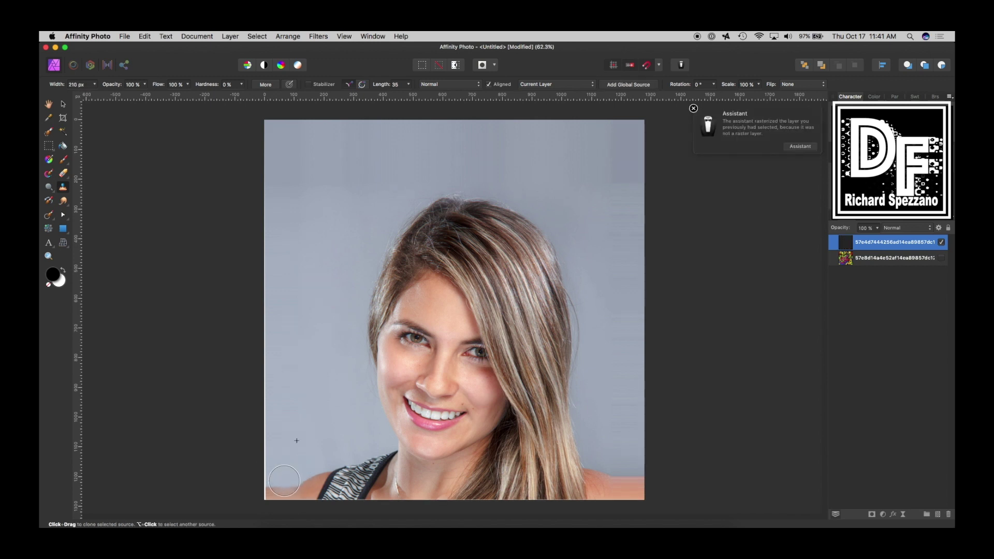
drag(281, 483, 287, 474)
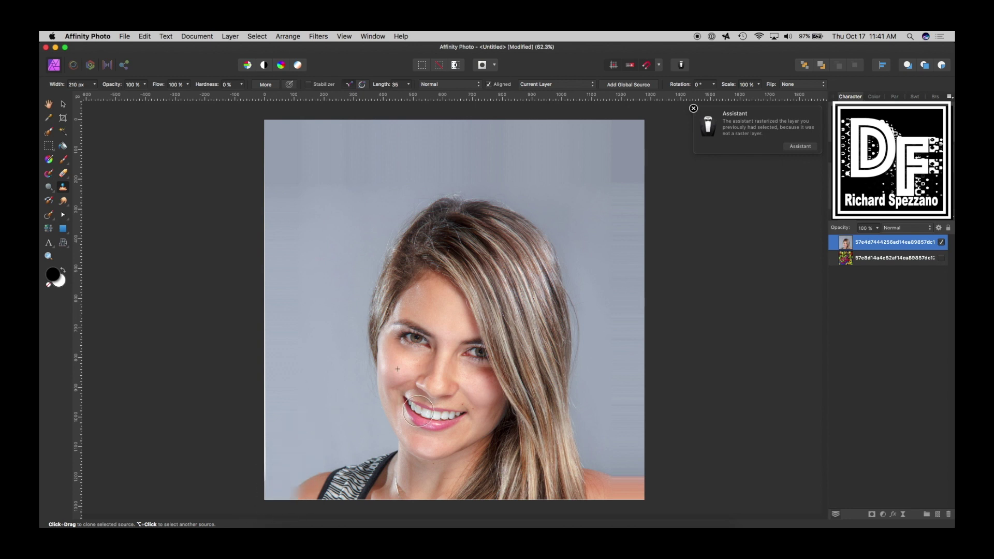
mouse_move(624, 445)
mouse_down()
mouse_move(643, 509)
mouse_move(625, 475)
mouse_move(630, 446)
mouse_up()
- Return to the Move Tool, deselect the photo and scroll to inspect the stretched portrait
click(63, 104)
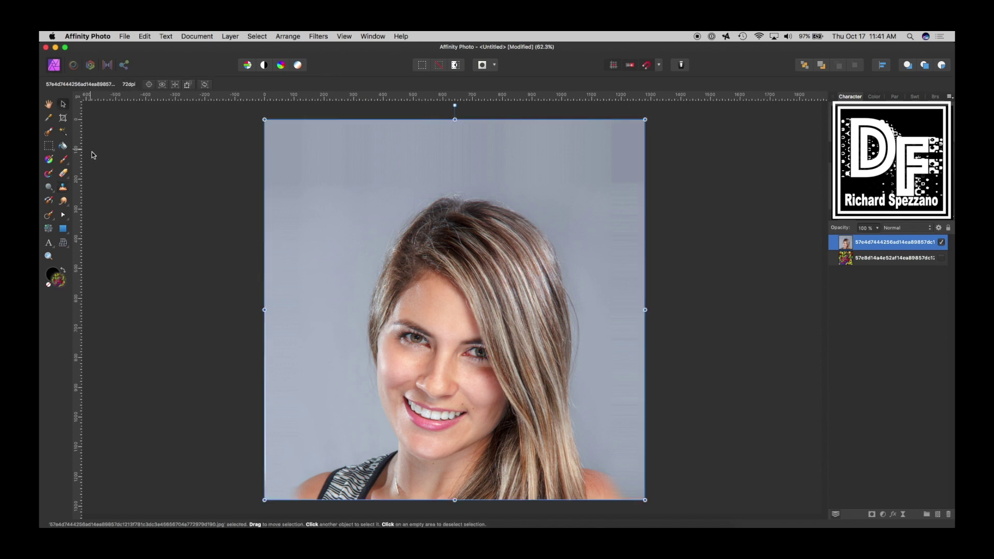
click(262, 284)
scroll(393, 346, down, 3)
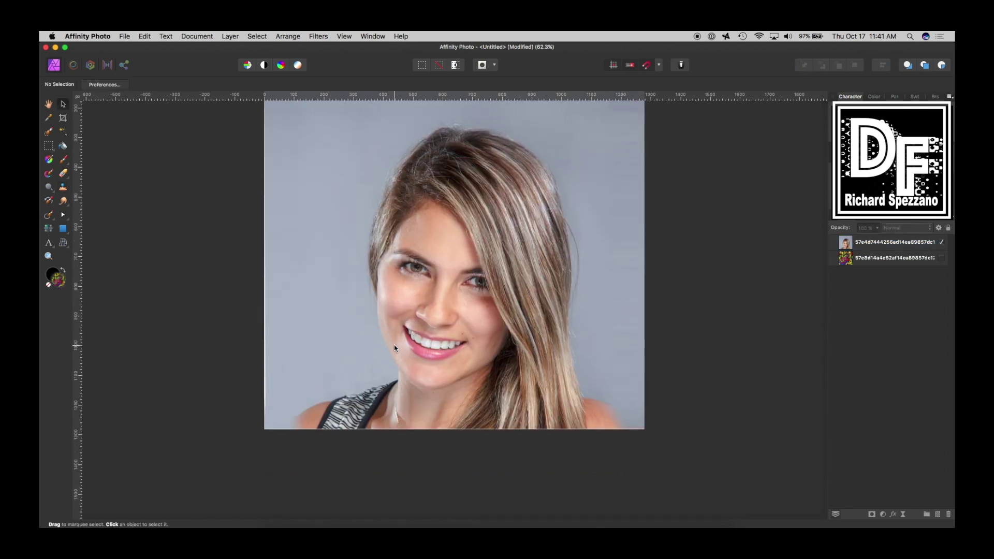
scroll(393, 344, up, 3)
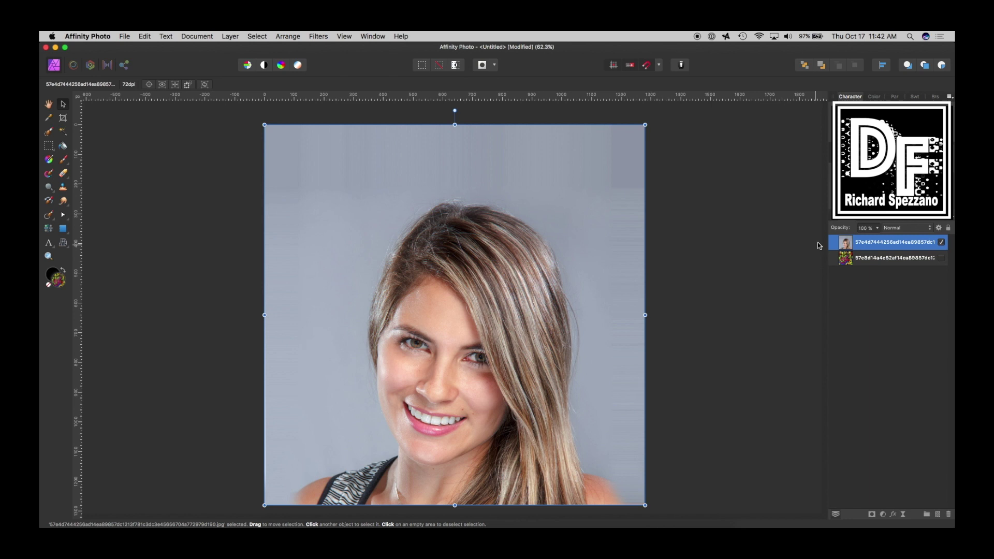
- Delete the portrait photo layer and select the remaining image layer
key(Delete)
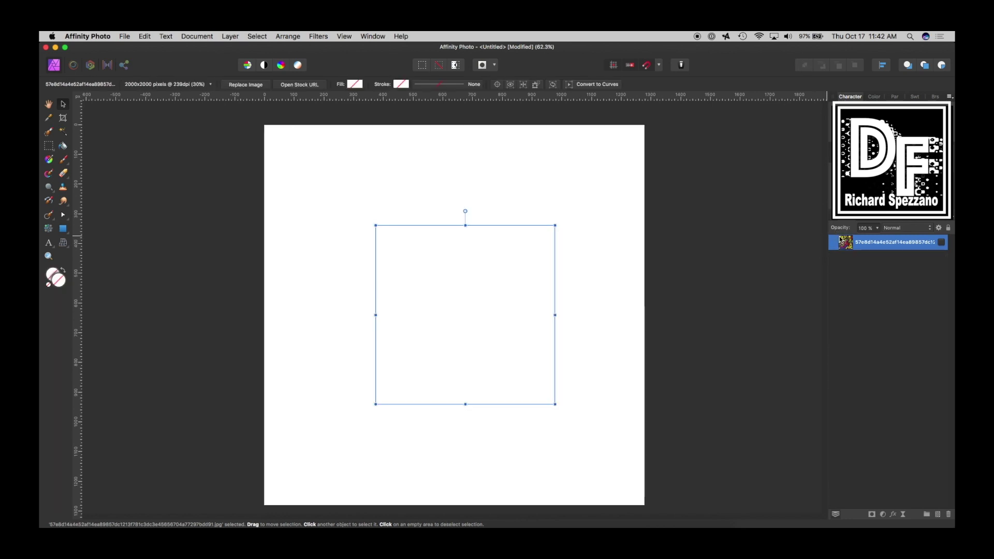
click(915, 255)
click(847, 243)
- Make the hidden psychedelic pattern image layer visible from the Layers panel
click(869, 223)
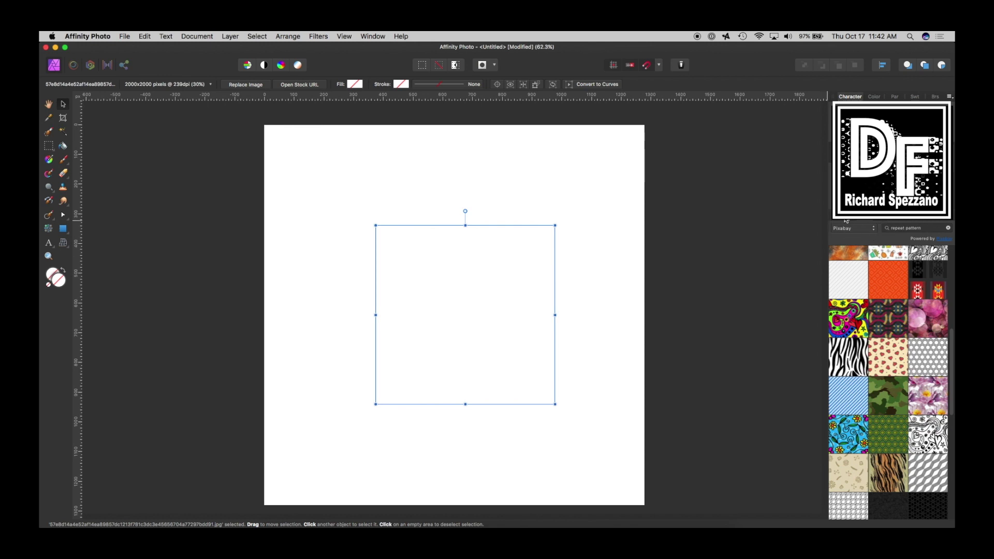
click(845, 220)
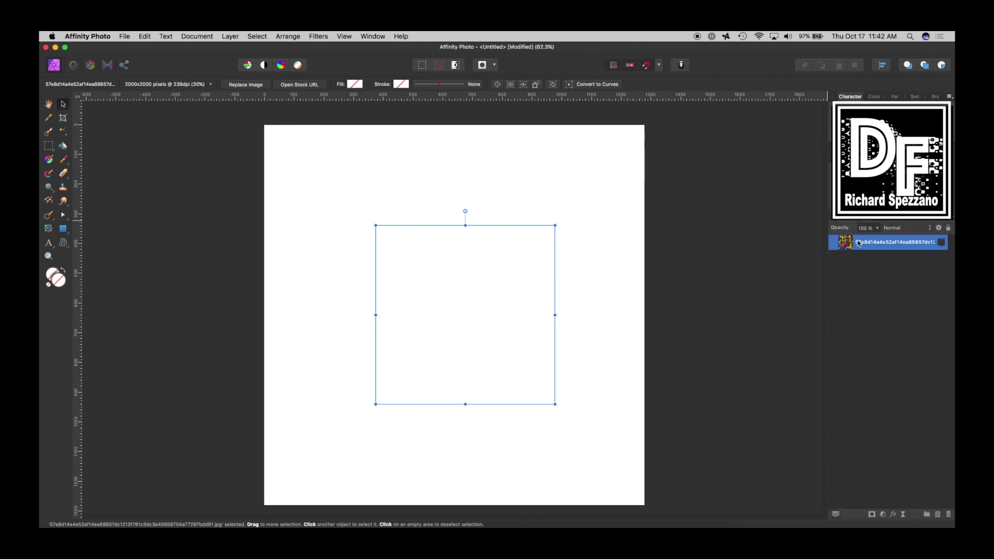
click(941, 242)
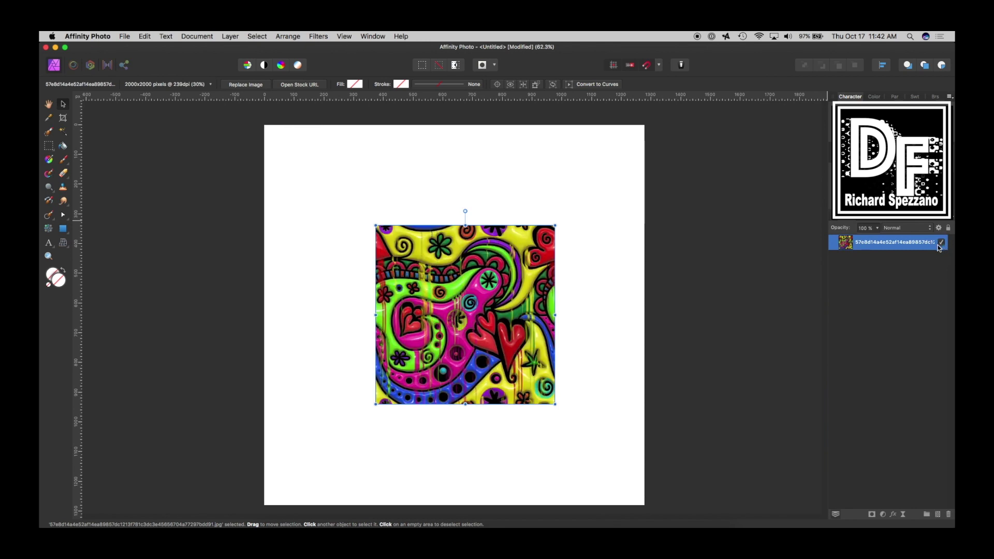
click(49, 103)
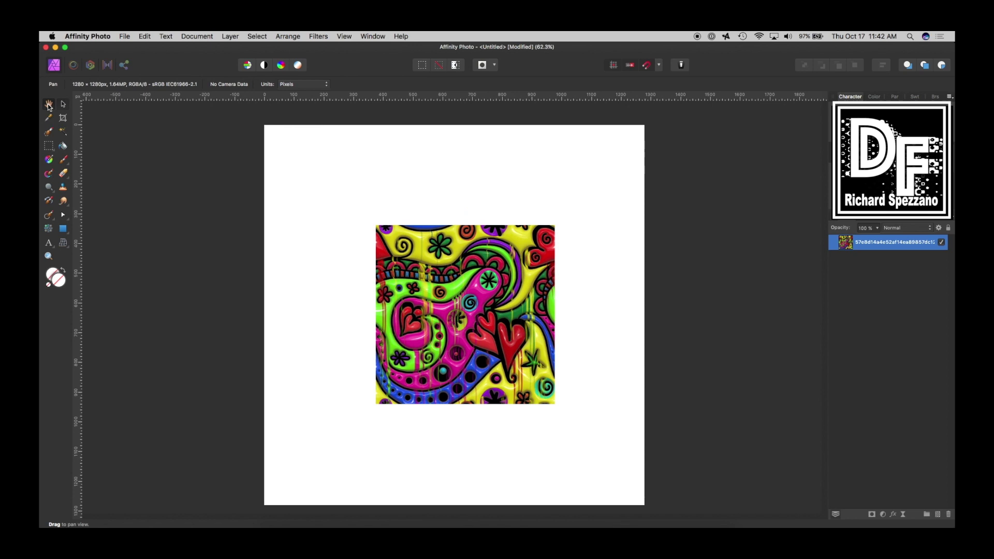
click(63, 103)
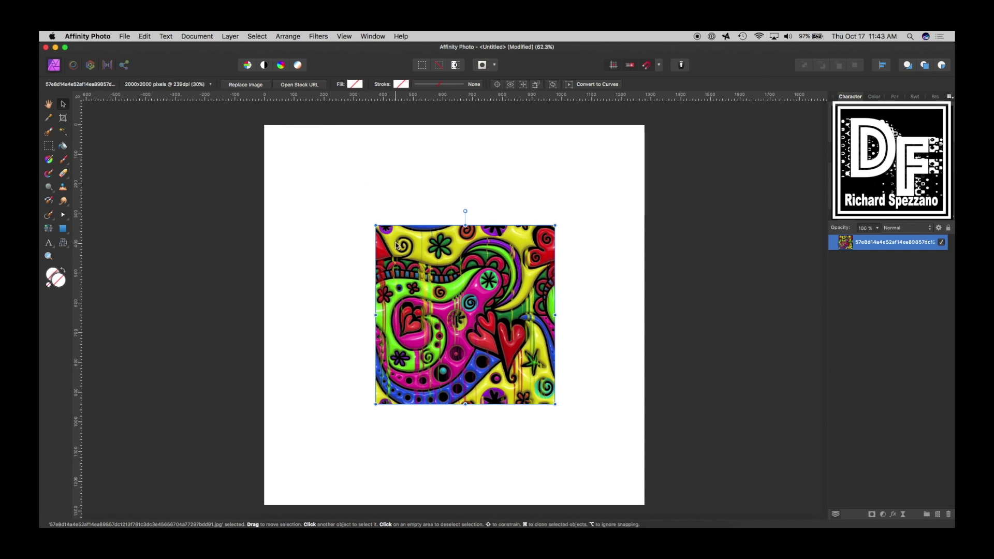
- Convert the pattern image to curves and drag its left, right, top and bottom nodes toward the page edges
click(587, 84)
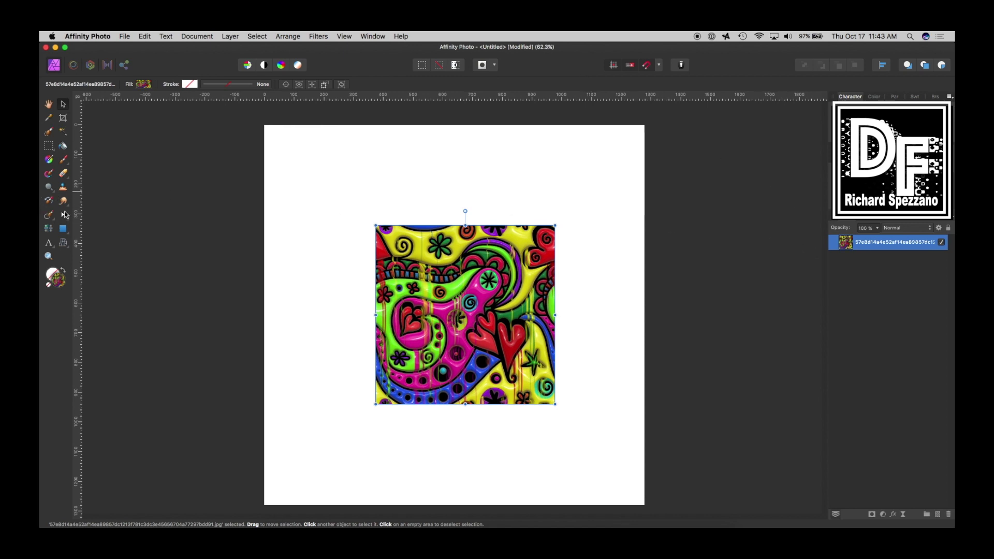
click(63, 214)
drag(346, 205, 291, 408)
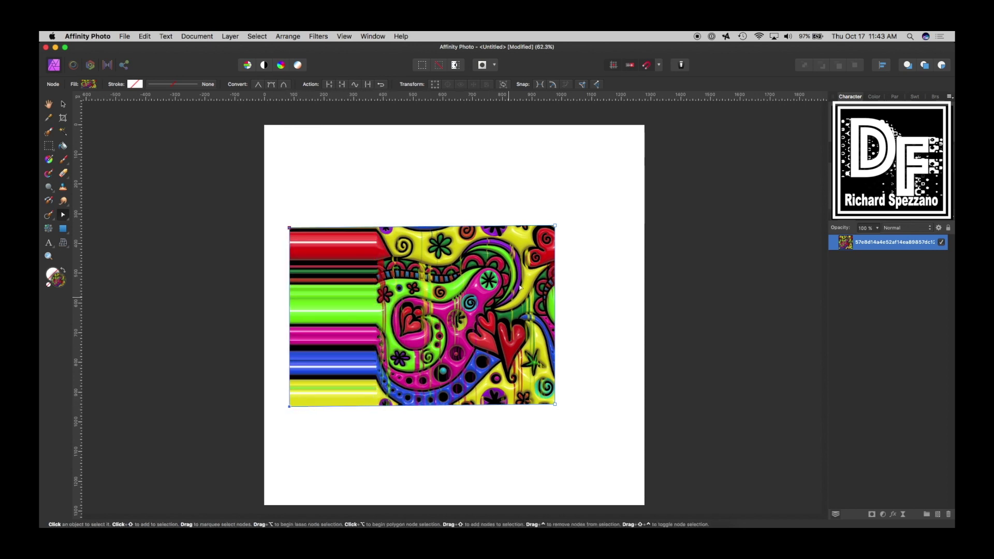
drag(596, 196, 624, 405)
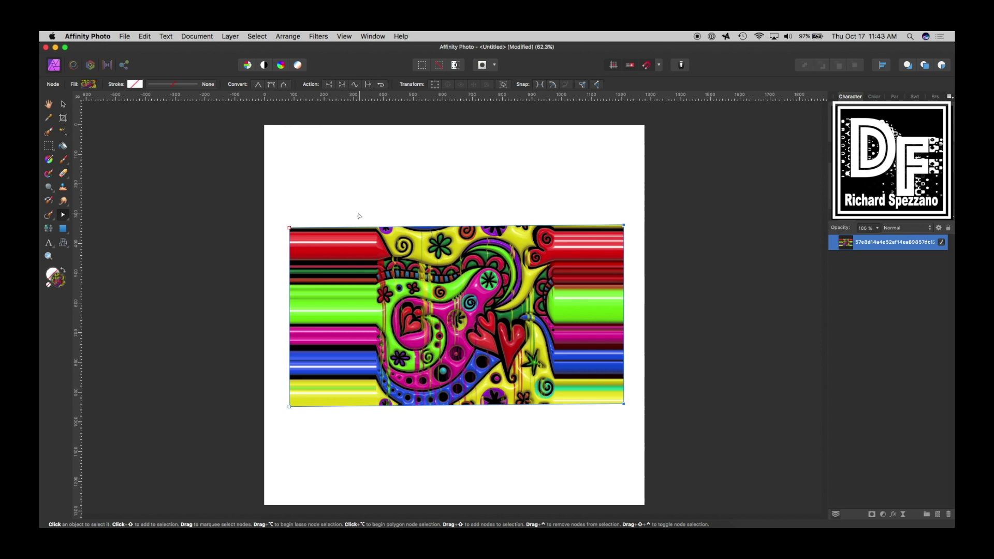
drag(269, 213, 623, 154)
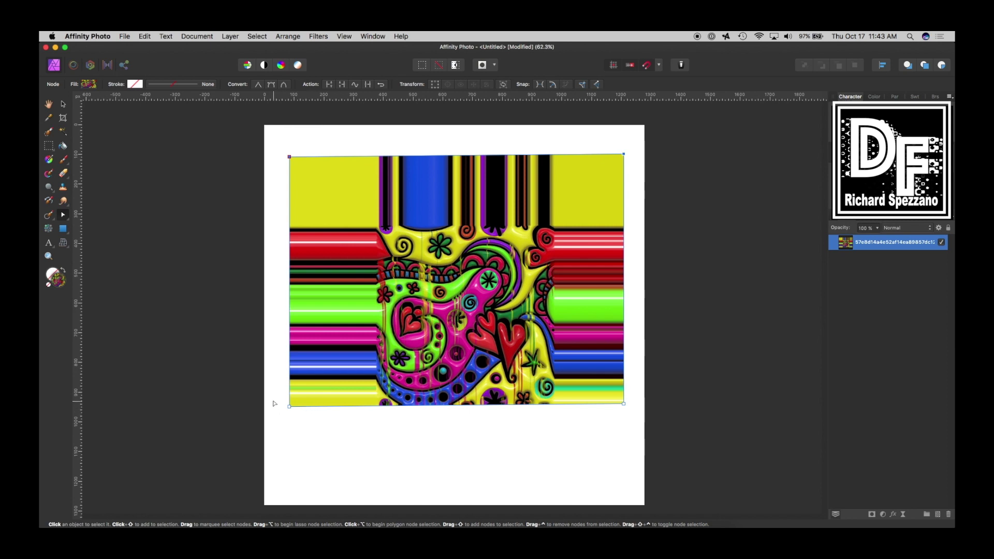
drag(273, 401, 621, 471)
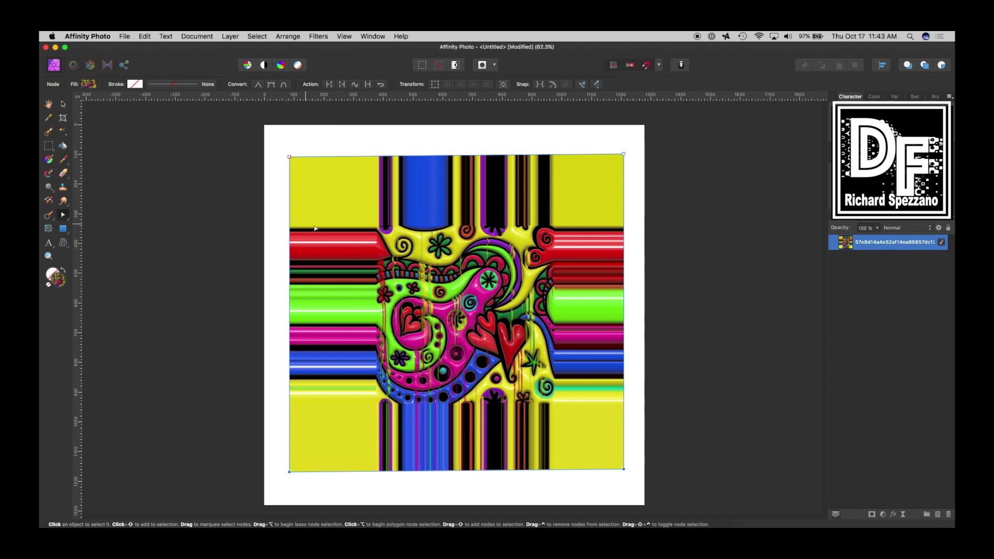
- Set the shape's bitmap fill Extend mode to Wrap using the Gradient tool
click(49, 160)
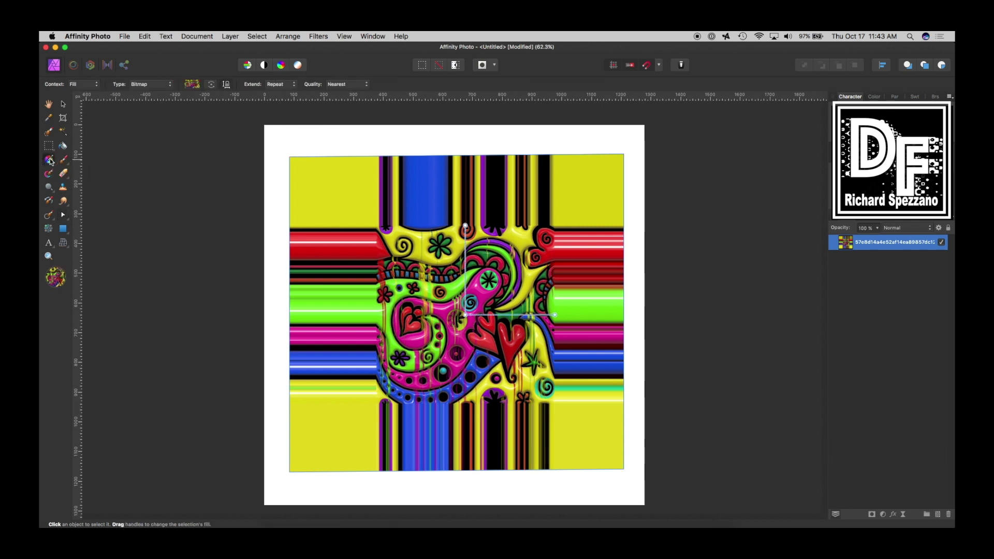
click(282, 85)
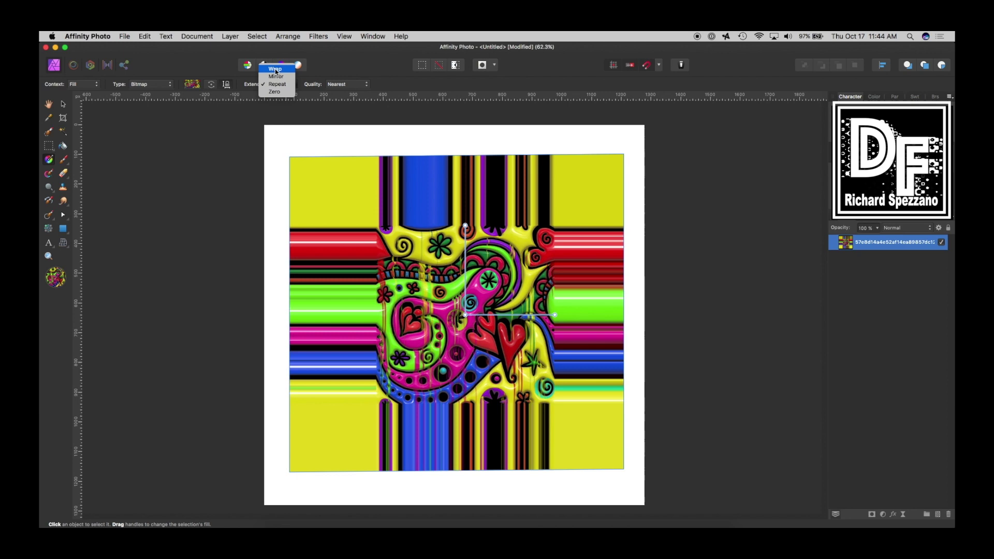
click(275, 70)
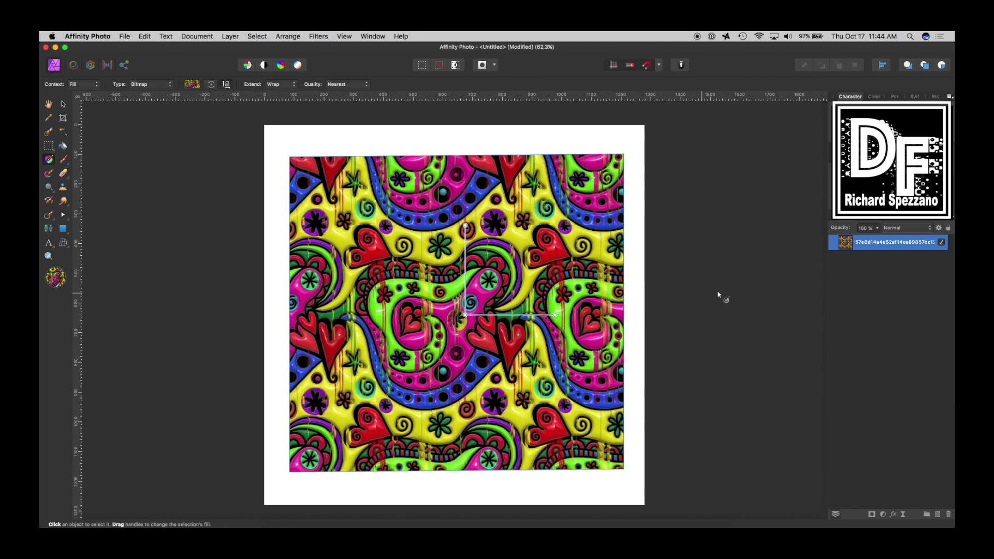
- Drag the bitmap fill's handles to rescale, shift and shear the wrapped pattern into larger repeats
mouse_move(465, 225)
mouse_down()
mouse_move(465, 308)
mouse_move(466, 221)
mouse_up()
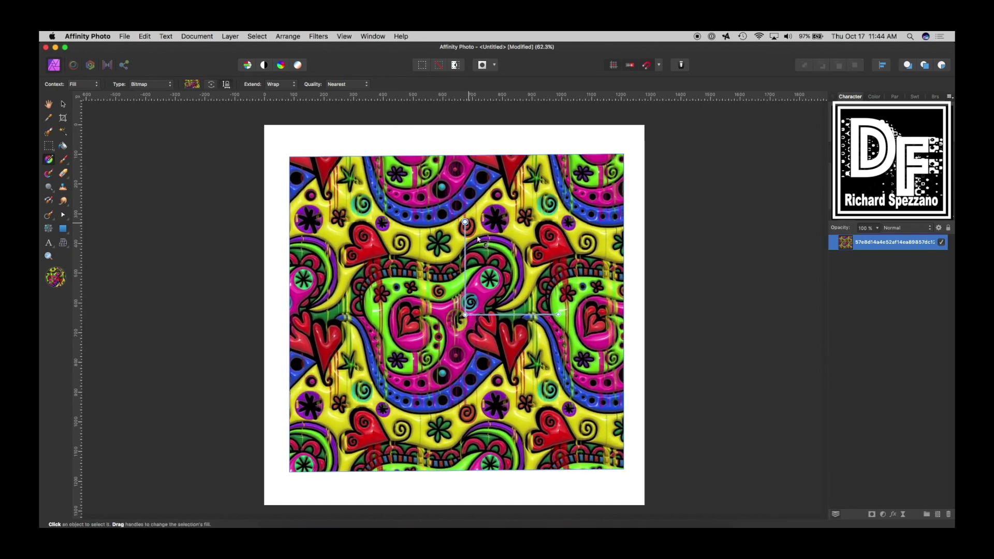
drag(557, 314, 544, 311)
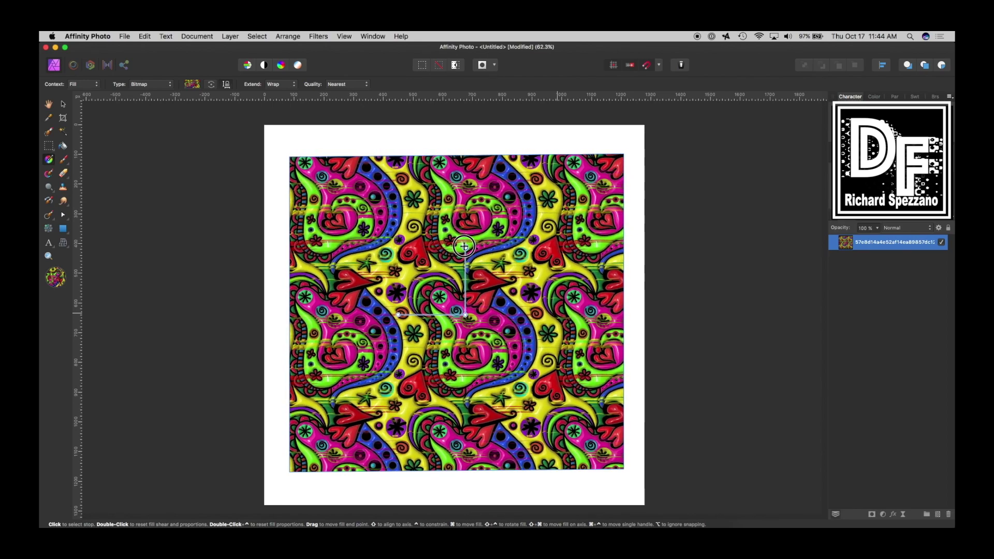
click(227, 84)
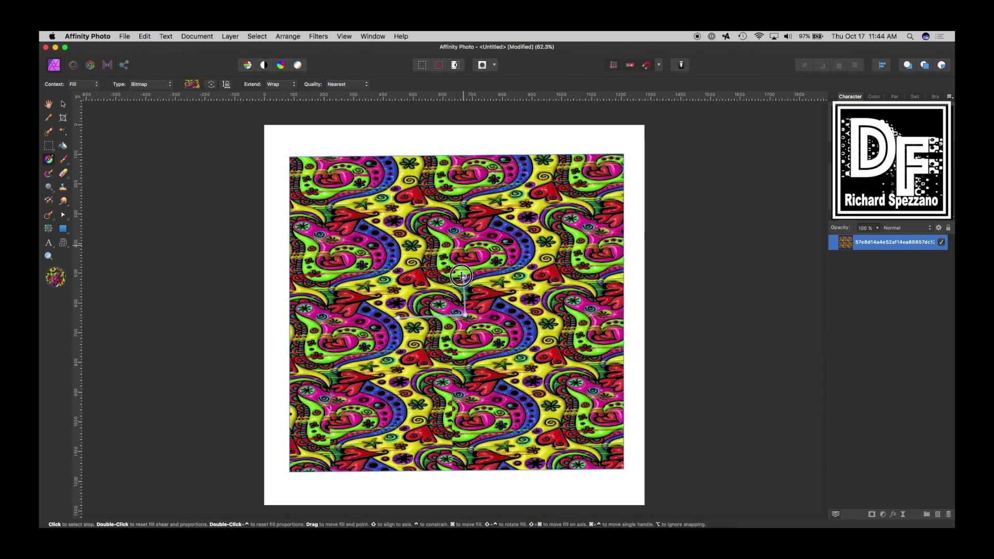
drag(461, 275, 363, 212)
key(v)
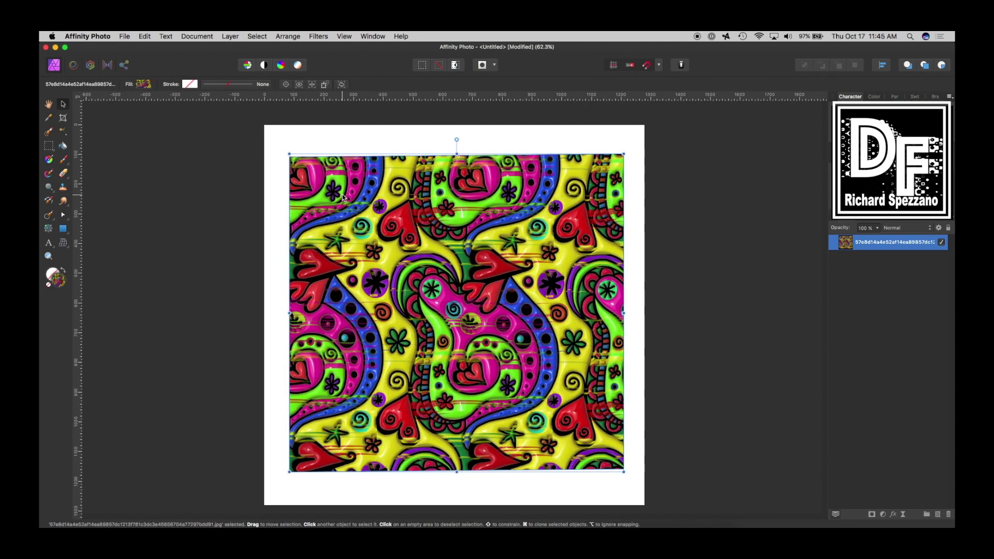